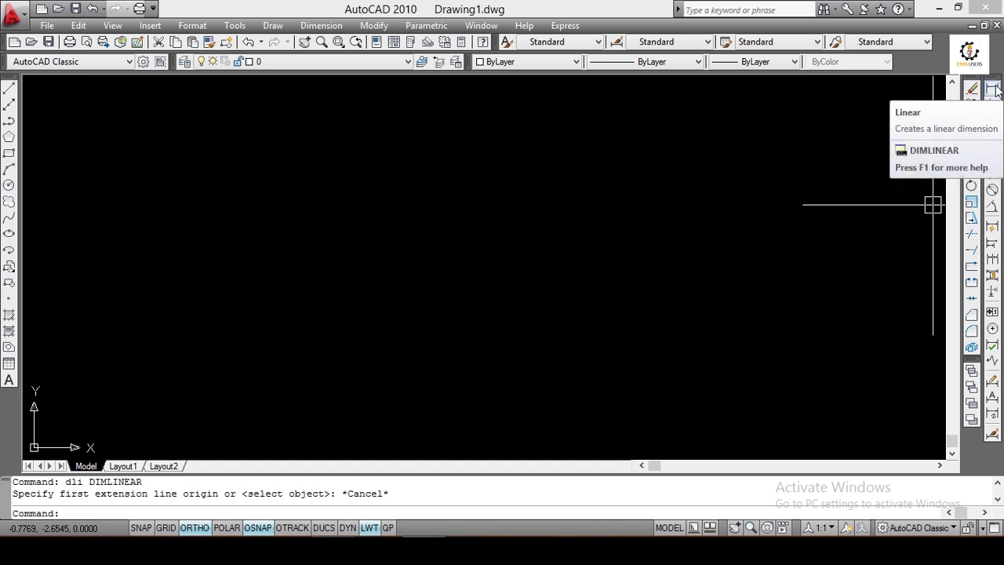
- Draw a short horizontal line across the empty Drawing1, then start DIMLINEAR
{"action": "left_click", "coordinate": [323, 26]}
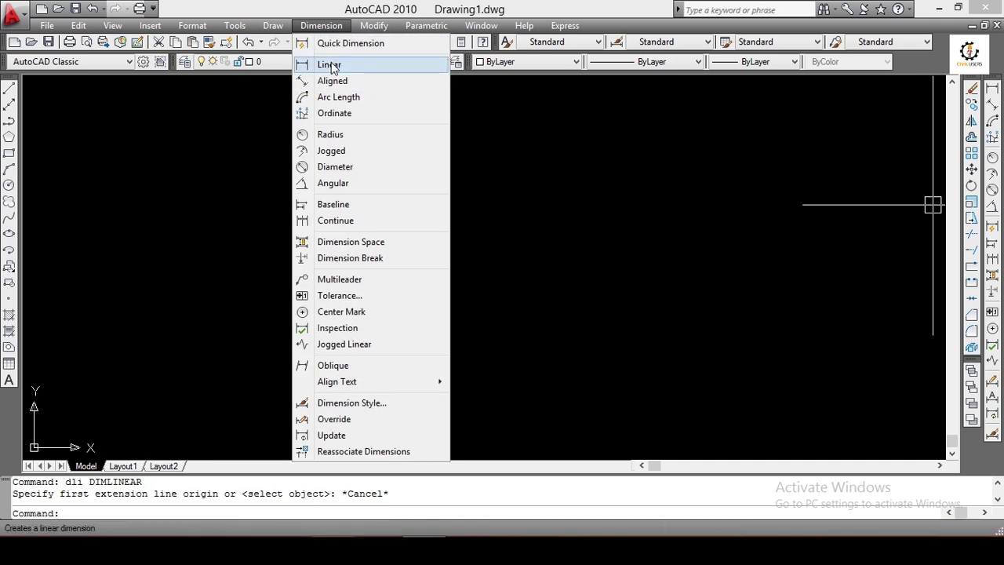
{"action": "key", "text": "Escape"}
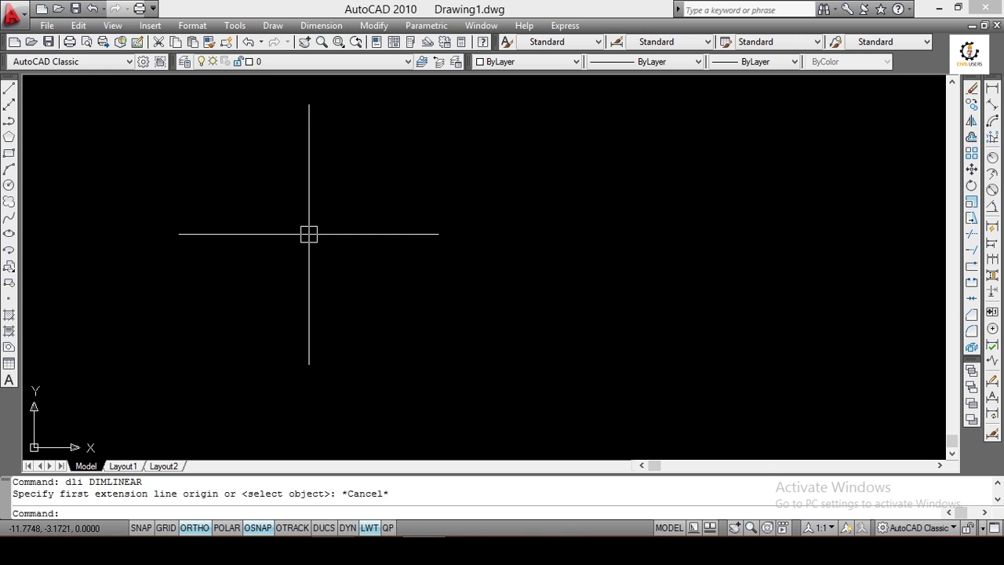
{"action": "type", "text": "l"}
{"action": "key", "text": "Return"}
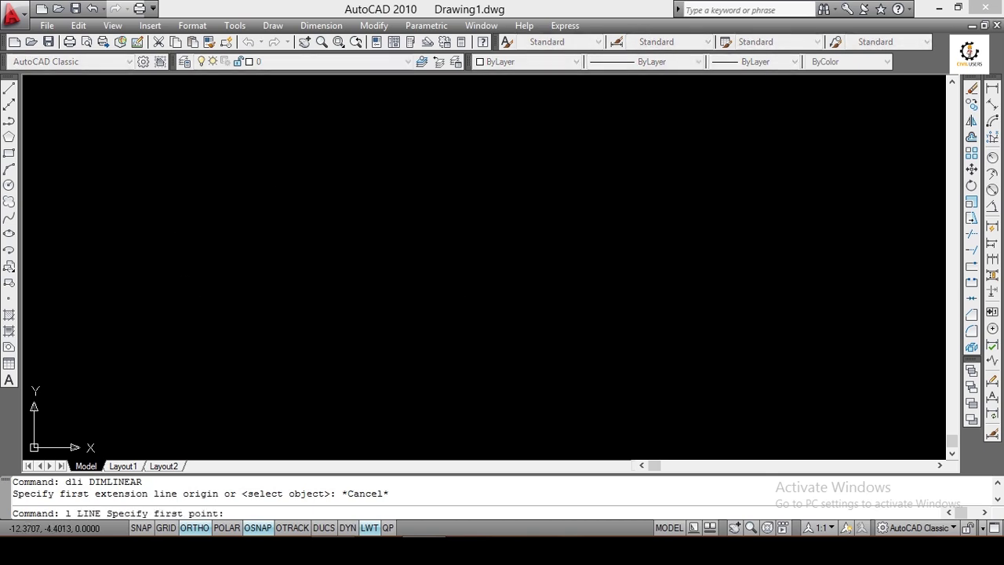
{"action": "left_click", "coordinate": [274, 299]}
{"action": "left_click", "coordinate": [471, 299]}
{"action": "key", "text": "Return"}
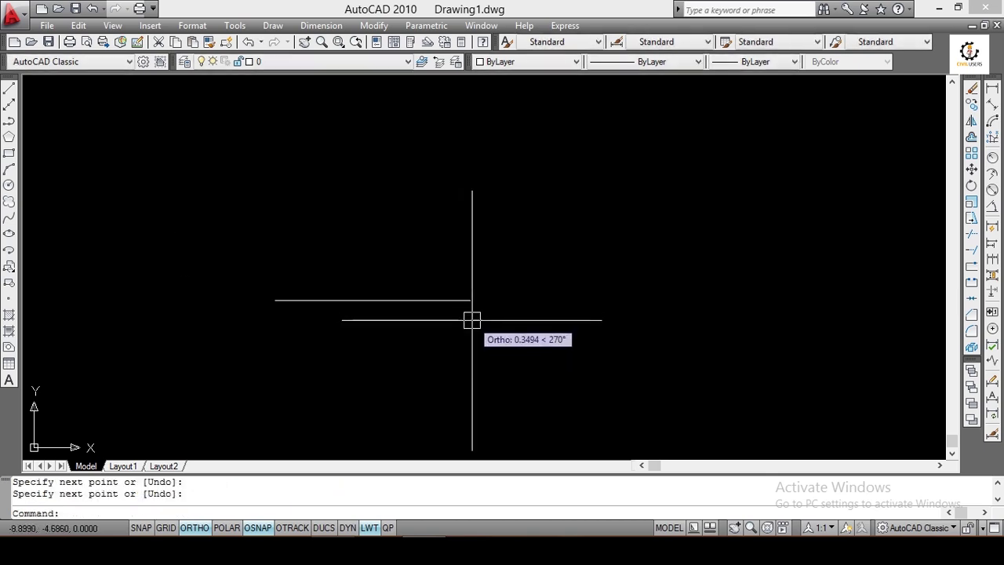
{"action": "middle_click_drag", "start_coordinate": [520, 307], "coordinate": [500, 320]}
{"action": "type", "text": "dli"}
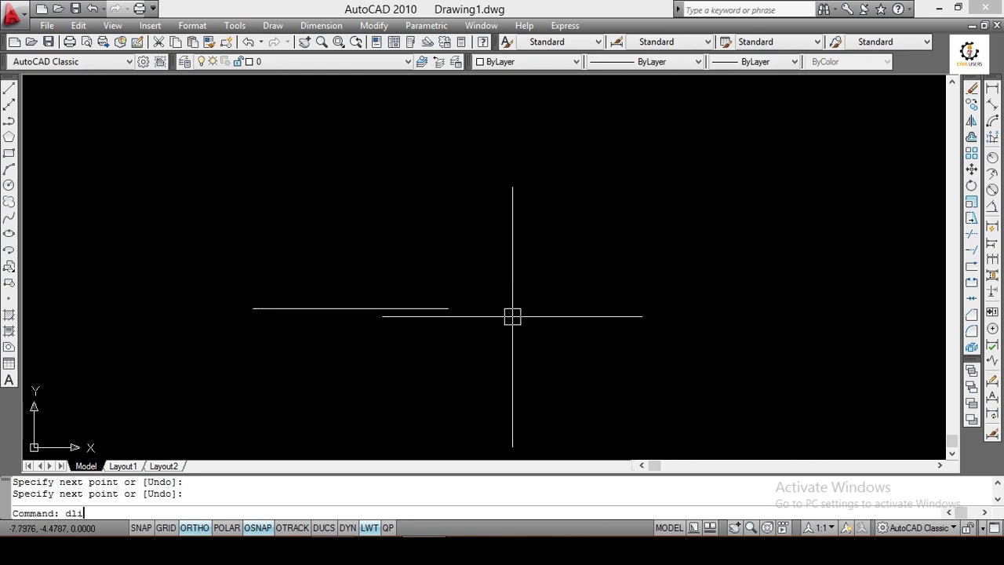
{"action": "key", "text": "Return"}
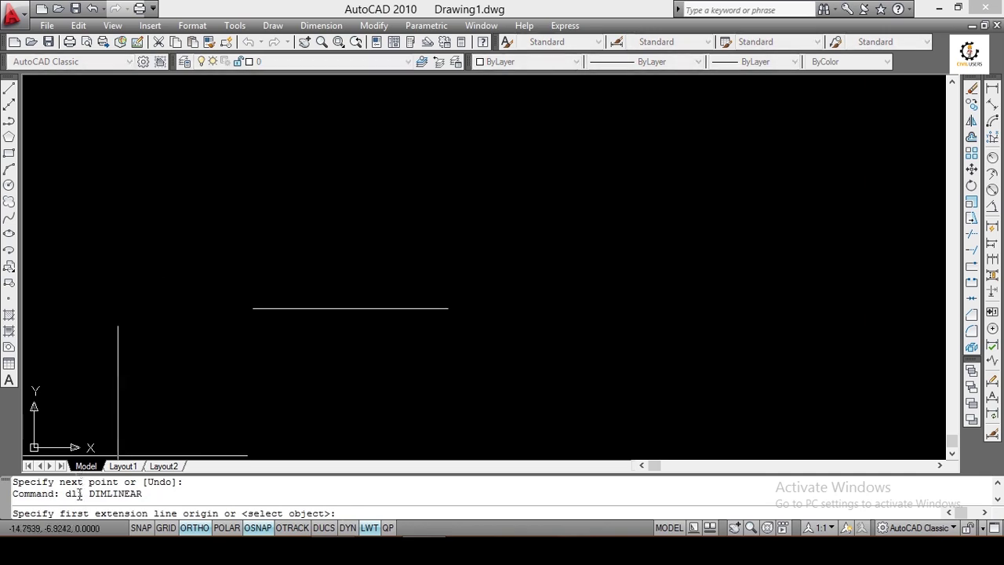
- Place a 3.43 linear dimension above the line by picking both endpoints
{"action": "left_click", "coordinate": [254, 308]}
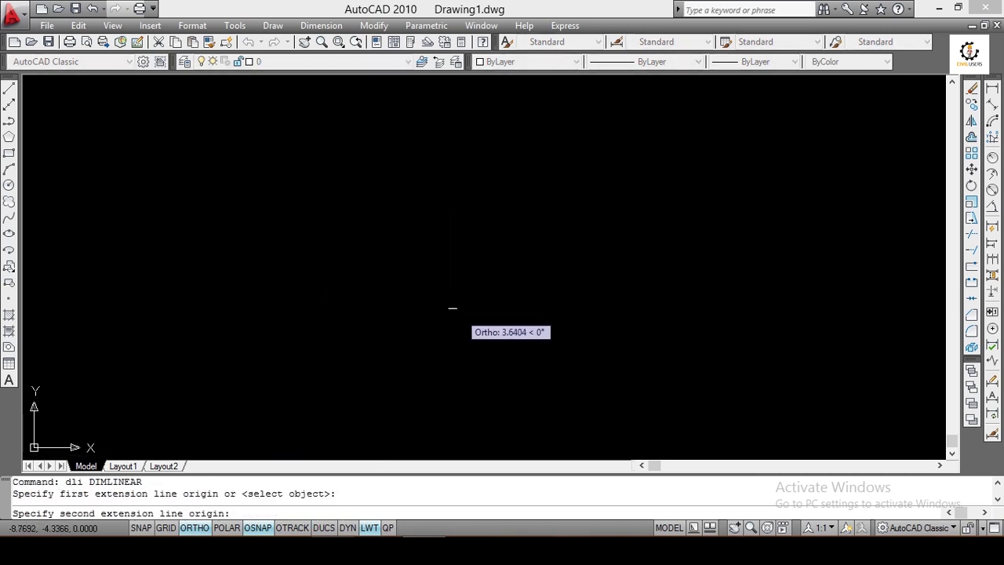
{"action": "left_click", "coordinate": [448, 308]}
{"action": "left_click", "coordinate": [446, 278]}
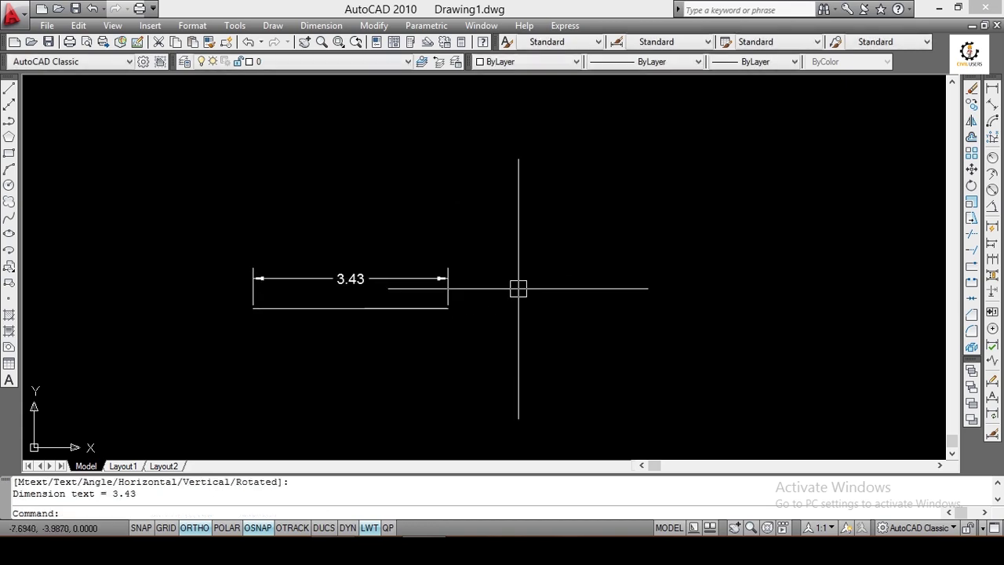
{"action": "middle_click_drag", "start_coordinate": [518, 289], "coordinate": [519, 272]}
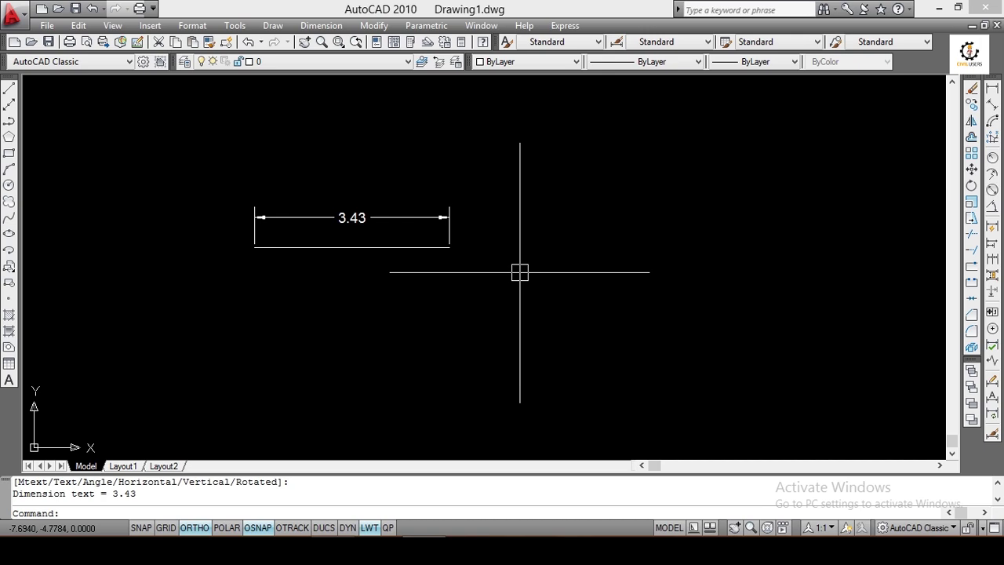
{"action": "type", "text": "dli"}
- Add a second 3.43 dimension below the line by selecting the line itself
{"action": "key", "text": "Return"}
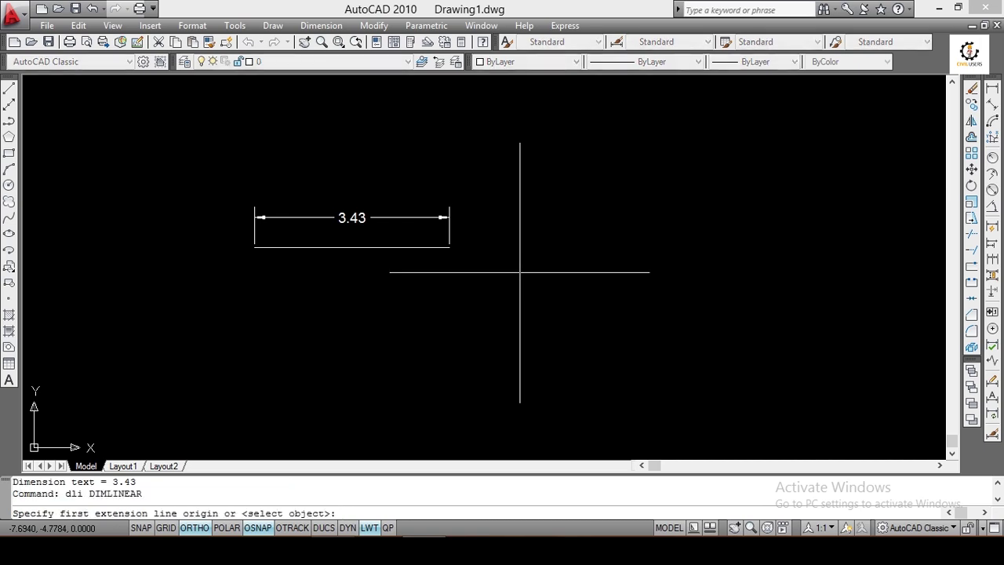
{"action": "key", "text": "Return"}
{"action": "left_click", "coordinate": [369, 247]}
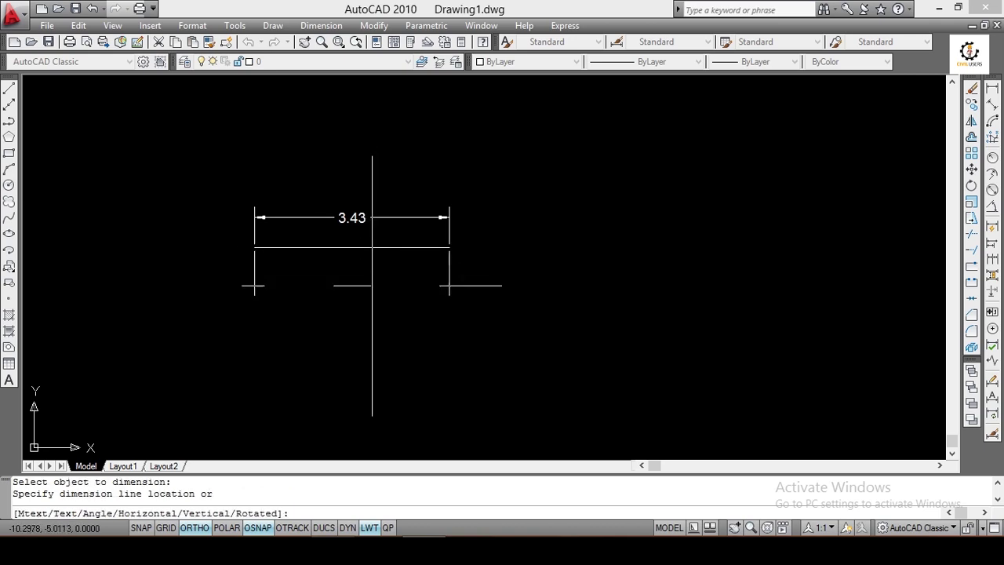
{"action": "left_click", "coordinate": [358, 288]}
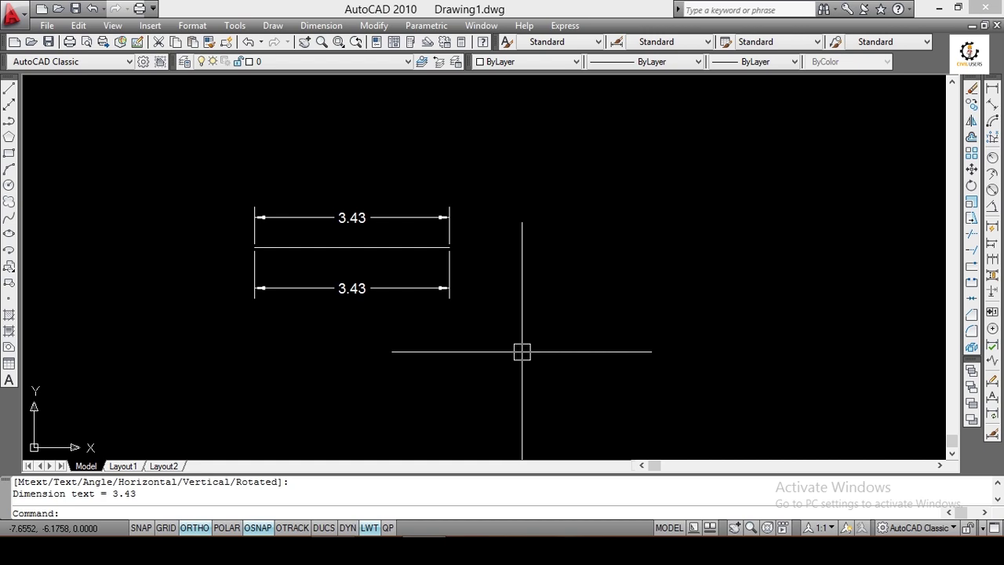
{"action": "type", "text": "l"}
- Draw a vertical line to the right of the horizontal one
{"action": "key", "text": "Return"}
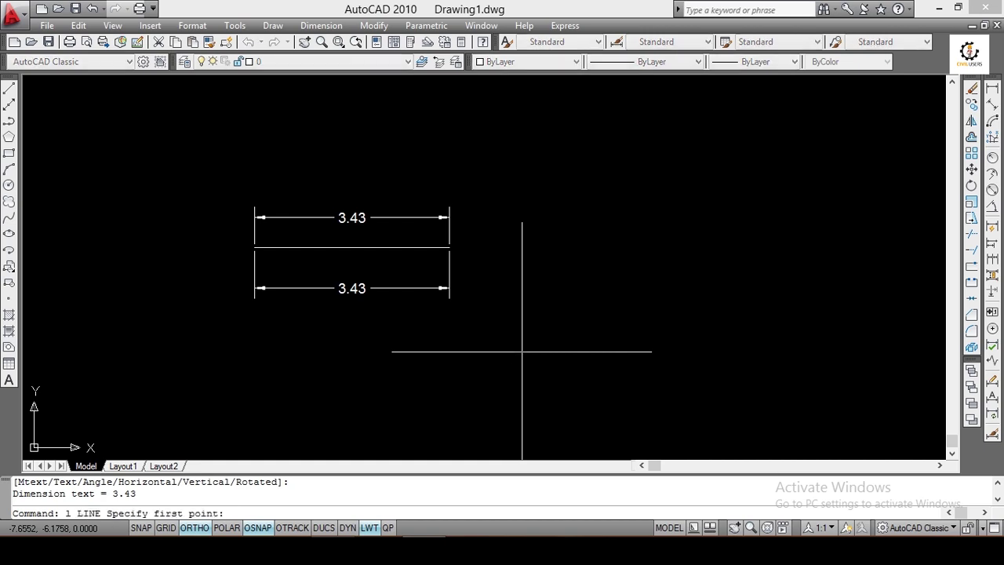
{"action": "left_click", "coordinate": [578, 207]}
{"action": "left_click", "coordinate": [577, 351]}
{"action": "key", "text": "Return"}
{"action": "middle_click_drag", "start_coordinate": [623, 361], "coordinate": [515, 338]}
{"action": "type", "text": "dli"}
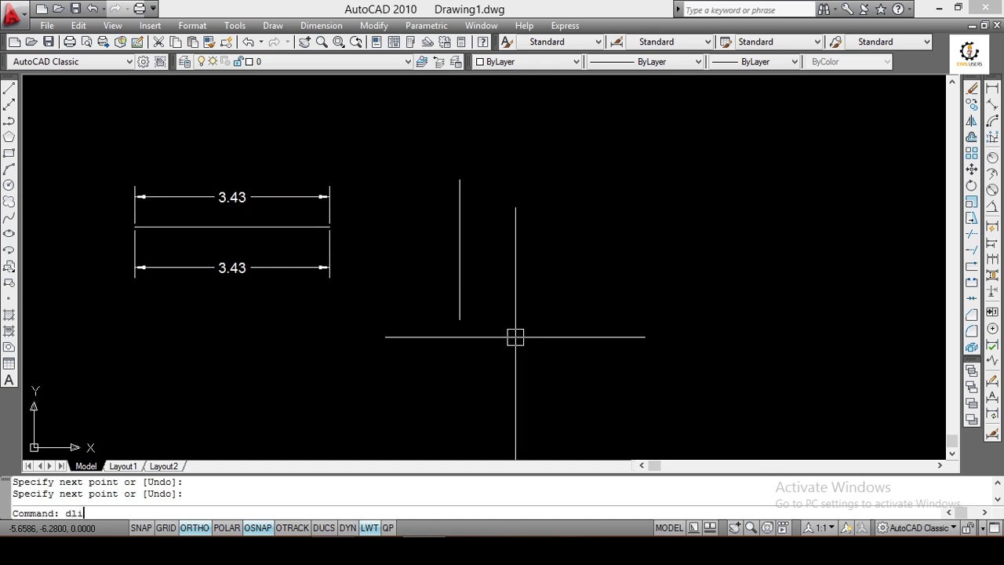
- Dimension the vertical line with a 2.46 linear dimension beside it
{"action": "key", "text": "Return"}
{"action": "left_click", "coordinate": [464, 265]}
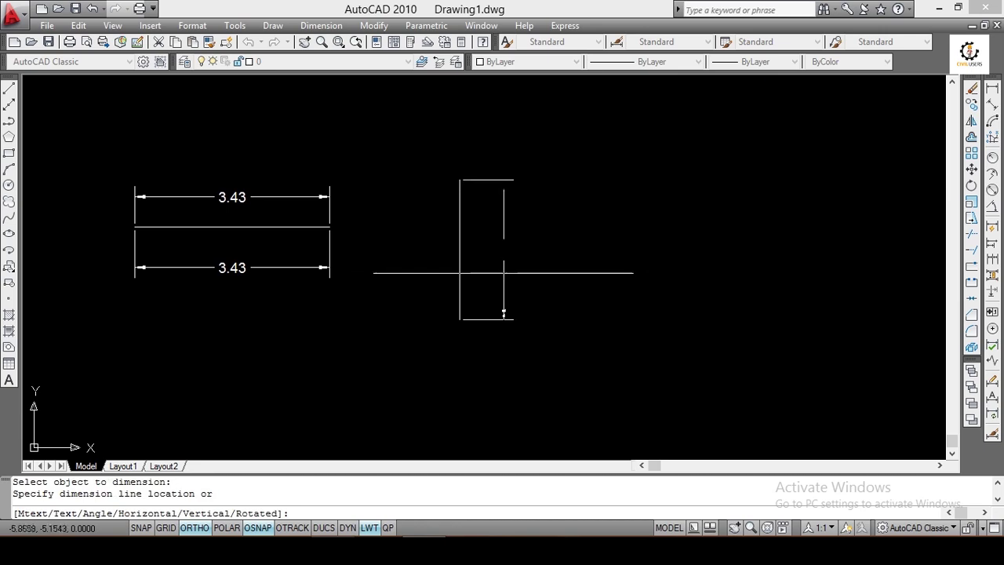
{"action": "left_click", "coordinate": [504, 278]}
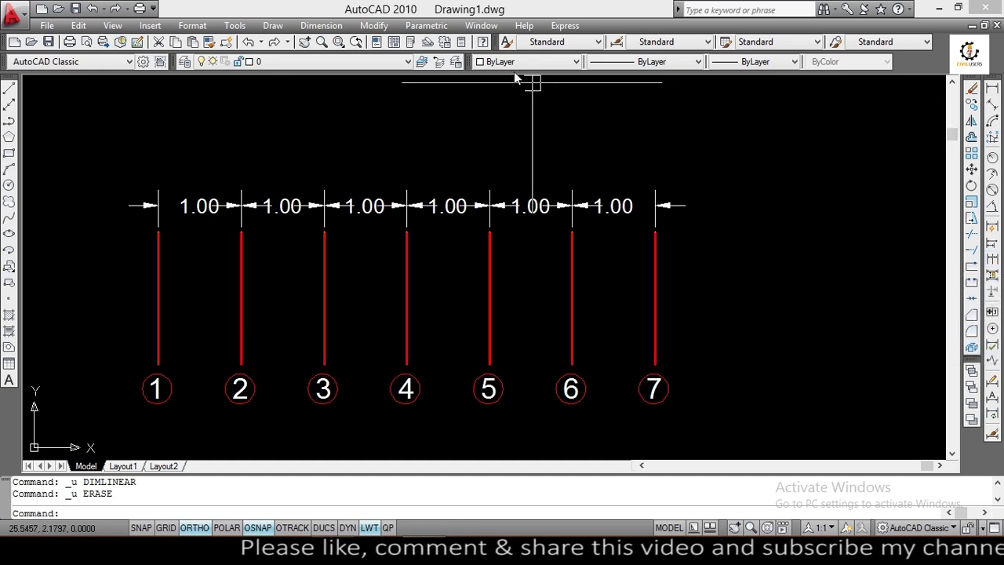
- Undo the last change and erase the row of six 1.00 dimensions
{"action": "left_click", "coordinate": [321, 26]}
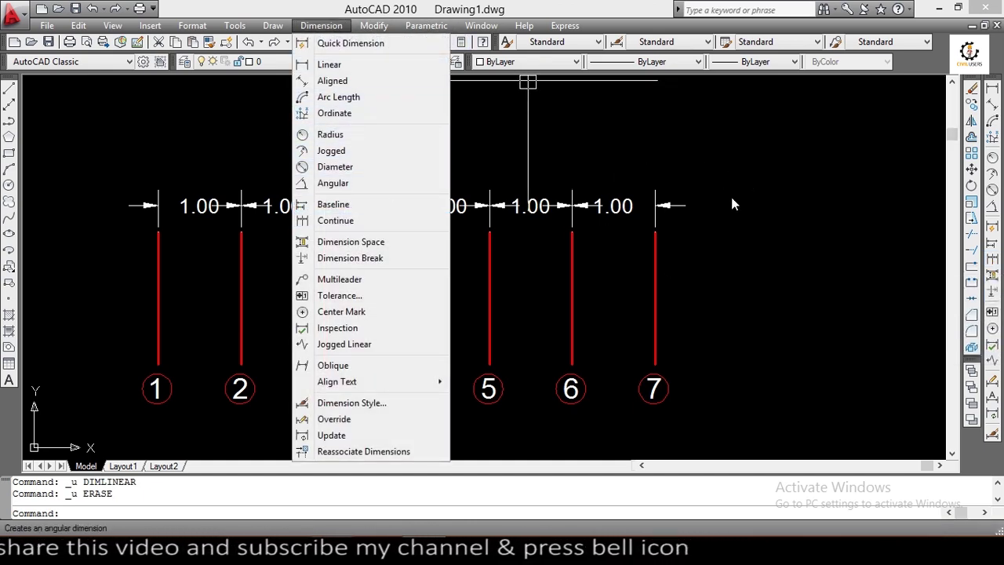
{"action": "key", "text": "ctrl+z"}
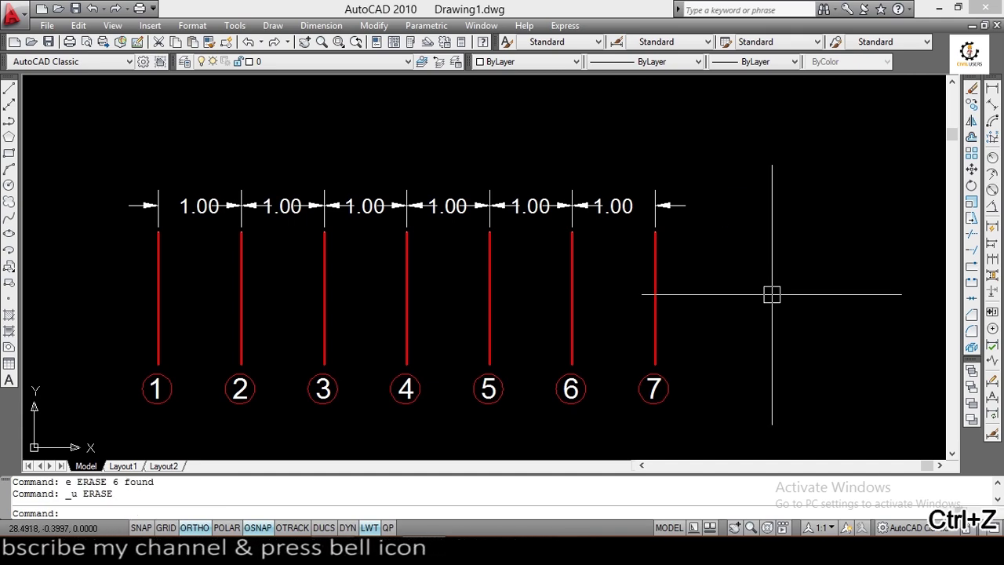
{"action": "left_click", "coordinate": [727, 181]}
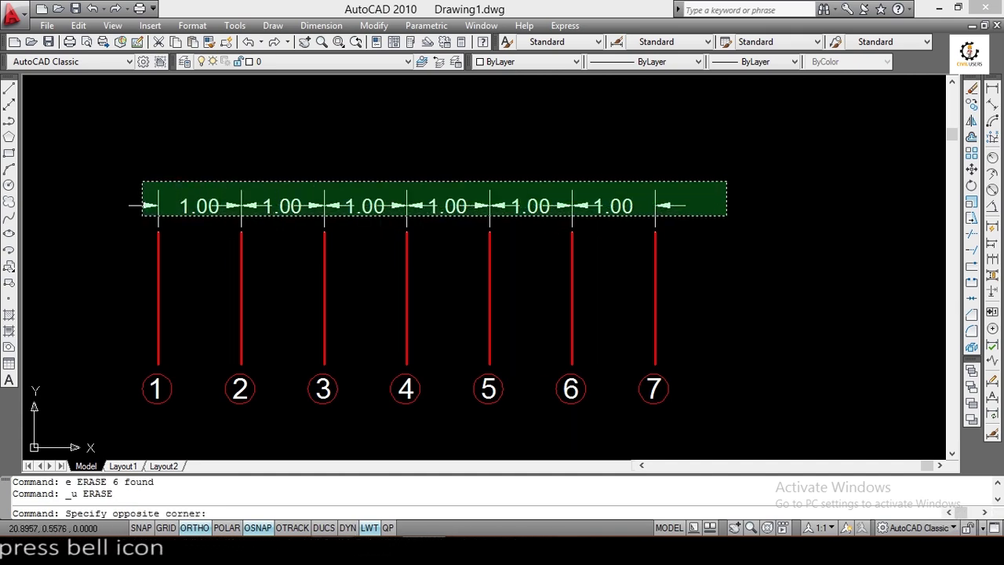
{"action": "left_click", "coordinate": [140, 215]}
{"action": "type", "text": "e"}
{"action": "key", "text": "Return"}
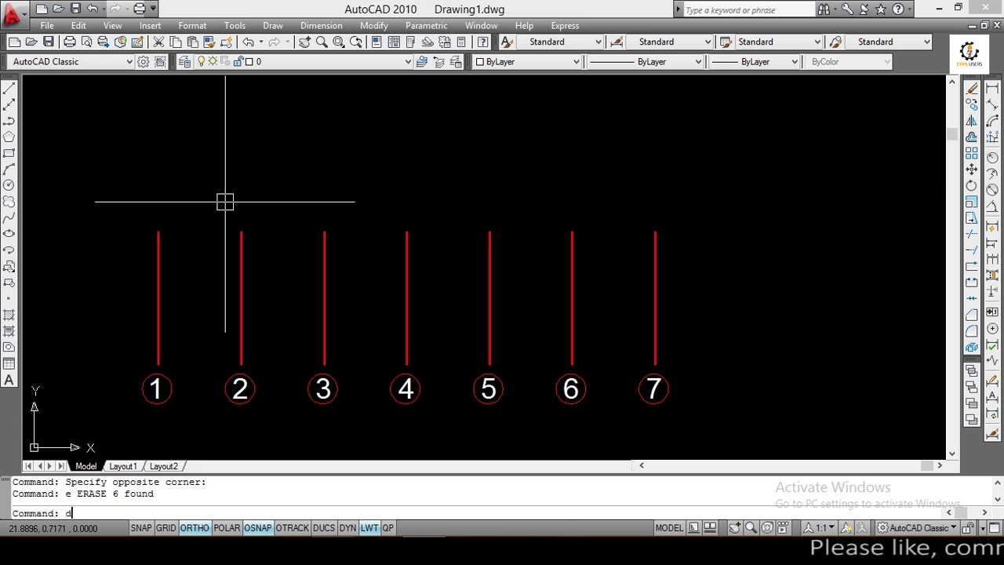
- Add staggered 1.00 linear dimensions between gridlines 1–2, 2–3 and 3–4
{"action": "type", "text": "li"}
{"action": "key", "text": "Return"}
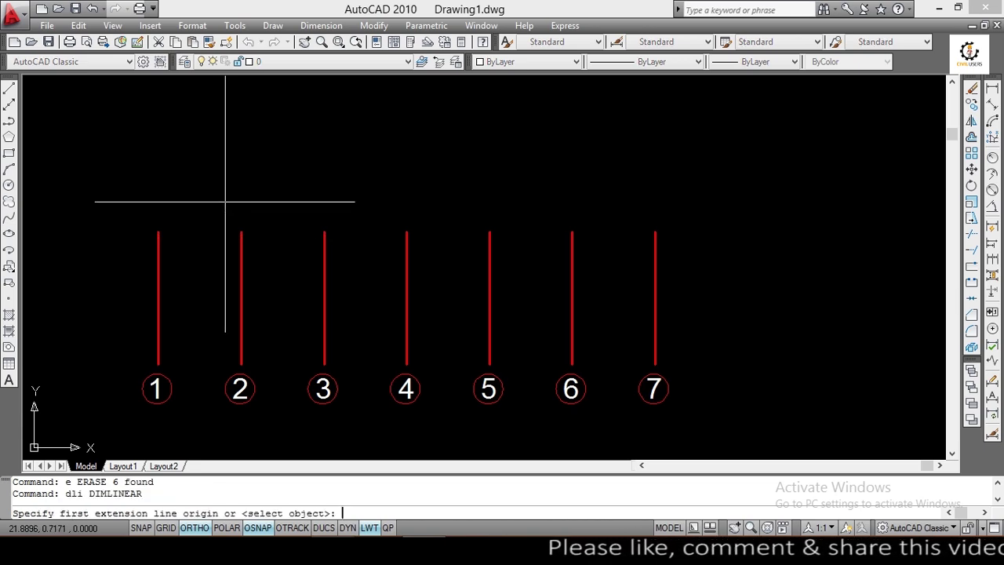
{"action": "left_click", "coordinate": [158, 232]}
{"action": "left_click", "coordinate": [241, 232]}
{"action": "left_click", "coordinate": [284, 213]}
{"action": "key", "text": "Return"}
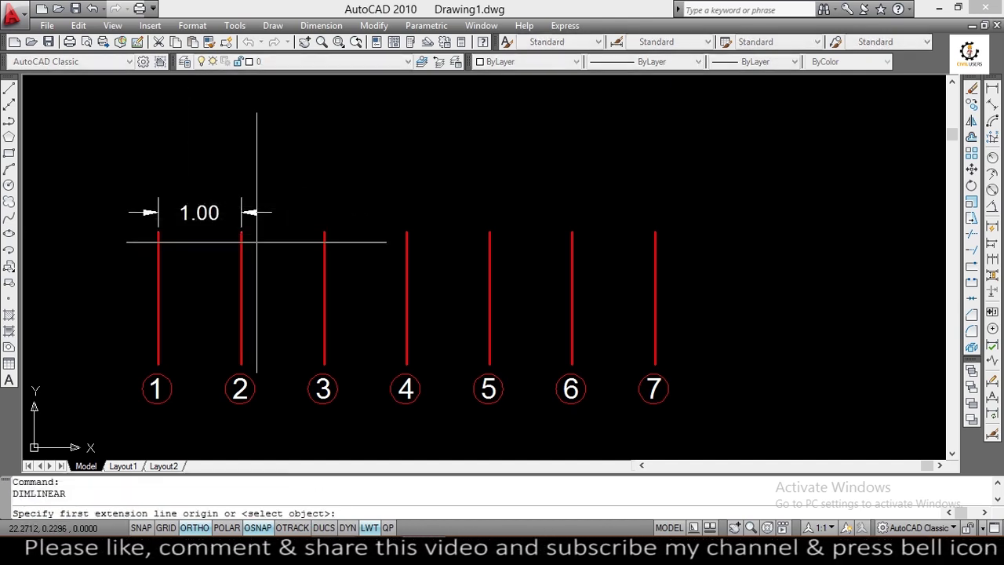
{"action": "left_click", "coordinate": [241, 233]}
{"action": "left_click", "coordinate": [324, 233]}
{"action": "left_click", "coordinate": [400, 211]}
{"action": "key", "text": "Return"}
{"action": "left_click", "coordinate": [324, 232]}
{"action": "left_click", "coordinate": [406, 232]}
{"action": "left_click", "coordinate": [406, 167]}
- Add 1.00 dimensions for gridlines 4–5, 5–6 and 6–7, then crossing-select all dimensions
{"action": "key", "text": "Return"}
{"action": "left_click", "coordinate": [407, 232]}
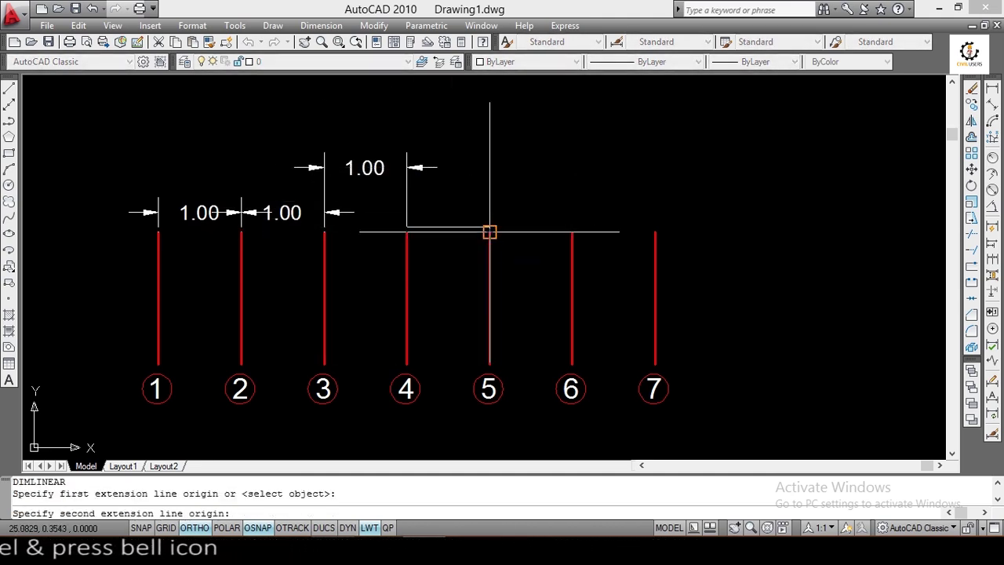
{"action": "left_click", "coordinate": [490, 232]}
{"action": "left_click", "coordinate": [491, 160]}
{"action": "key", "text": "Return"}
{"action": "left_click", "coordinate": [489, 233]}
{"action": "left_click", "coordinate": [572, 233]}
{"action": "left_click", "coordinate": [578, 173]}
{"action": "key", "text": "Return"}
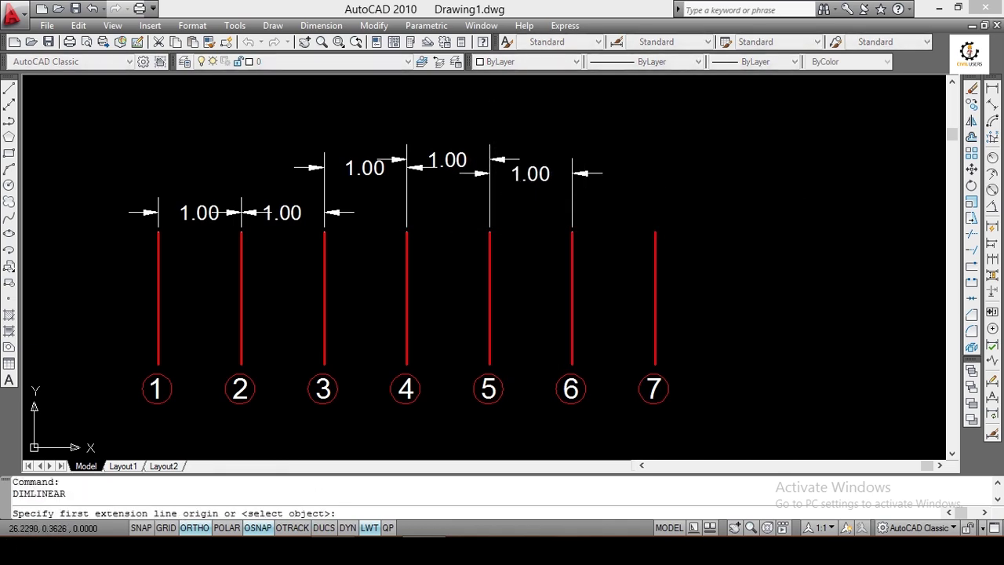
{"action": "left_click", "coordinate": [572, 232]}
{"action": "left_click", "coordinate": [655, 232]}
{"action": "left_click", "coordinate": [612, 205]}
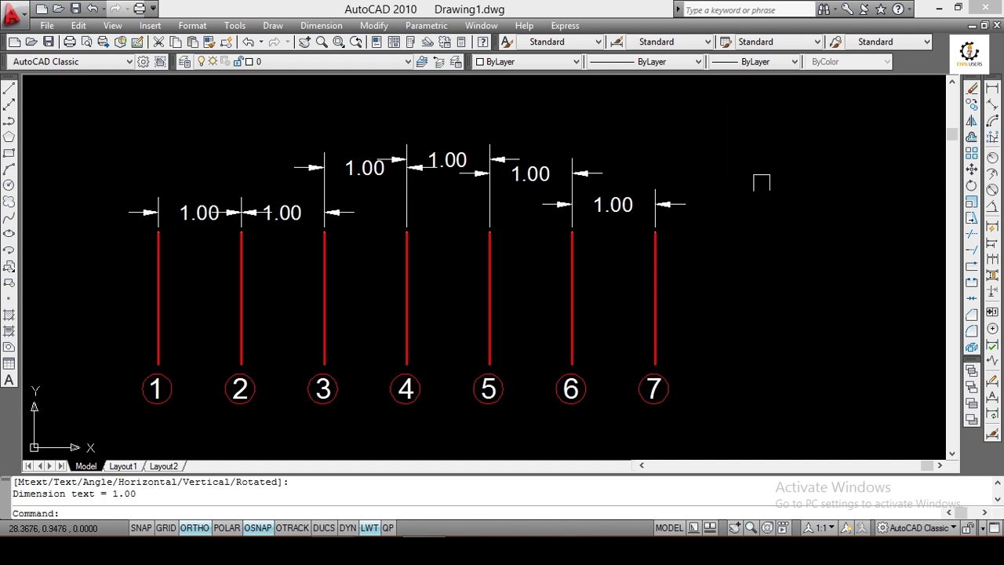
{"action": "left_click", "coordinate": [758, 149]}
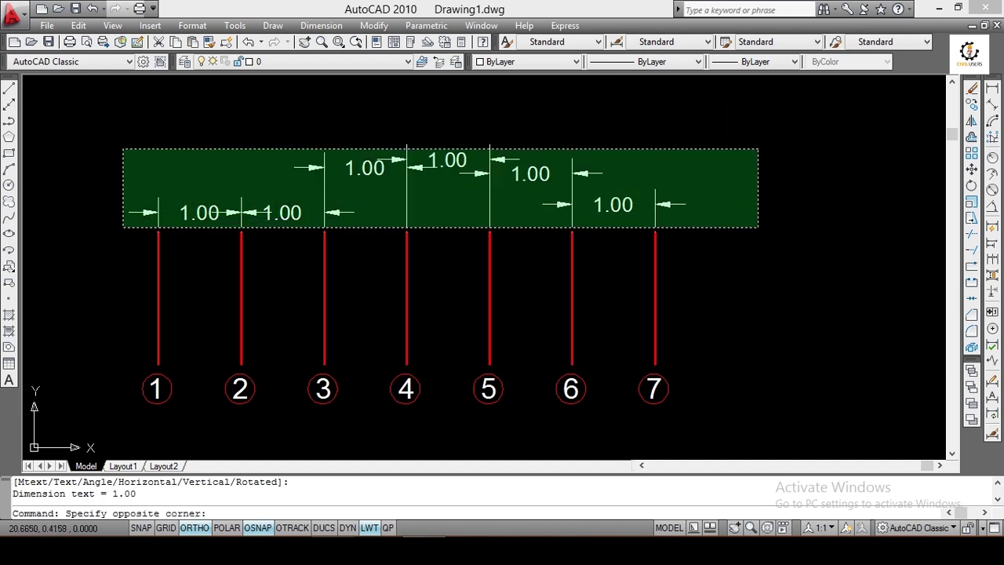
{"action": "left_click", "coordinate": [123, 228]}
- Erase the selected dimensions and dimension gridlines 1–2 with a new 1.00 dimension
{"action": "key", "text": "Return"}
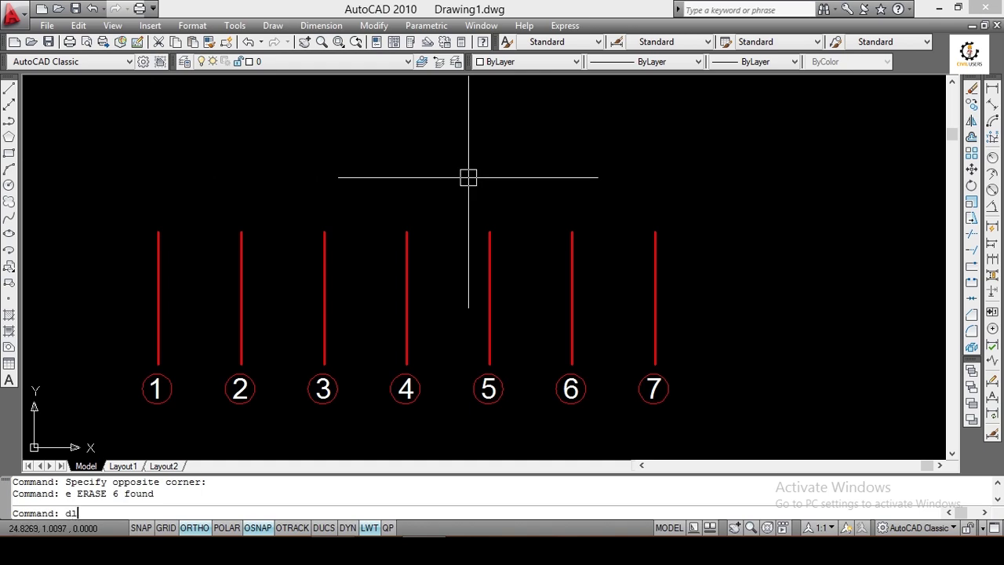
{"action": "type", "text": "i"}
{"action": "key", "text": "Return"}
{"action": "left_click", "coordinate": [158, 232]}
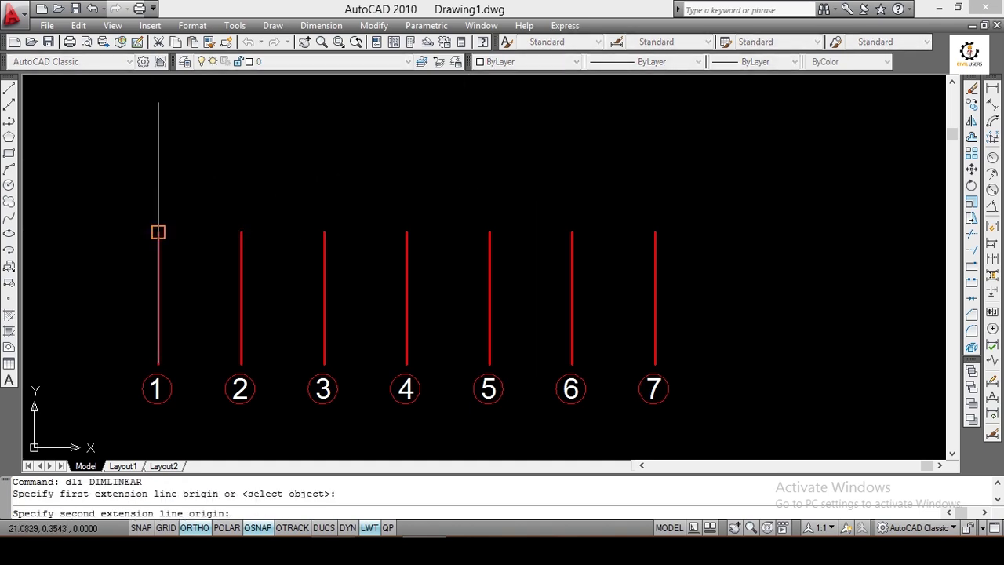
{"action": "left_click", "coordinate": [240, 231]}
{"action": "left_click", "coordinate": [240, 211]}
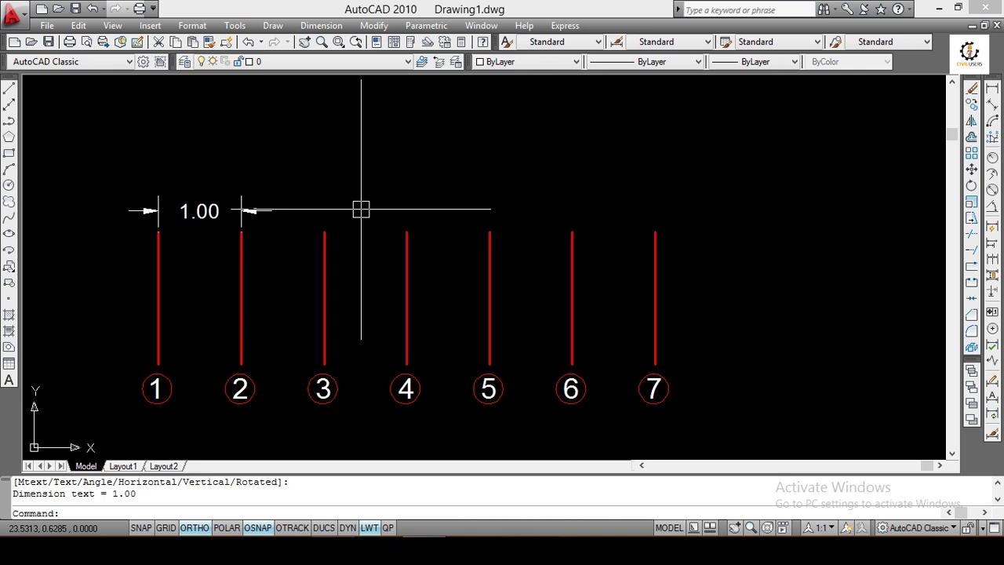
- Chain continued dimensions from it to gridlines 3, 4 and 7
{"action": "left_click", "coordinate": [993, 260]}
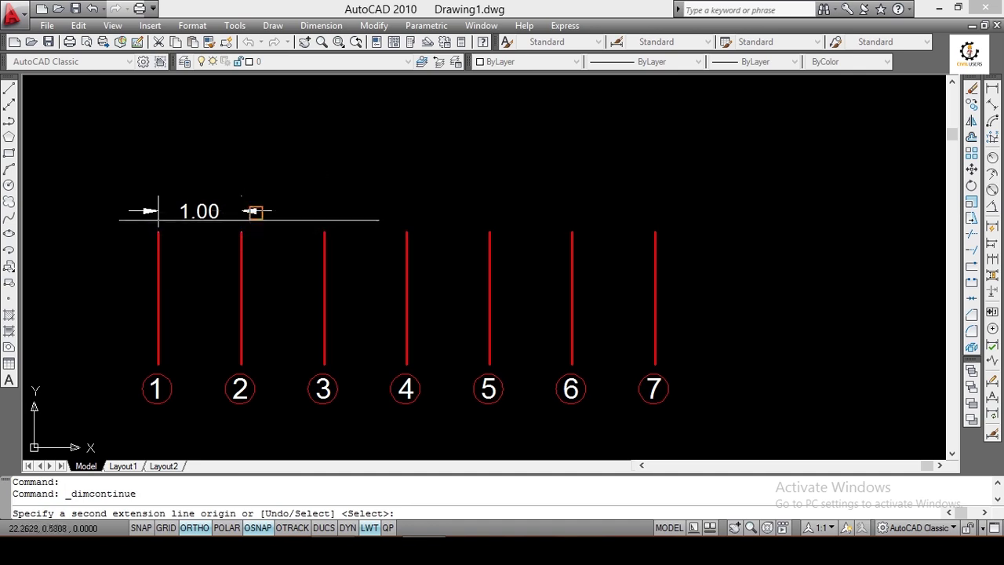
{"action": "left_click", "coordinate": [324, 232]}
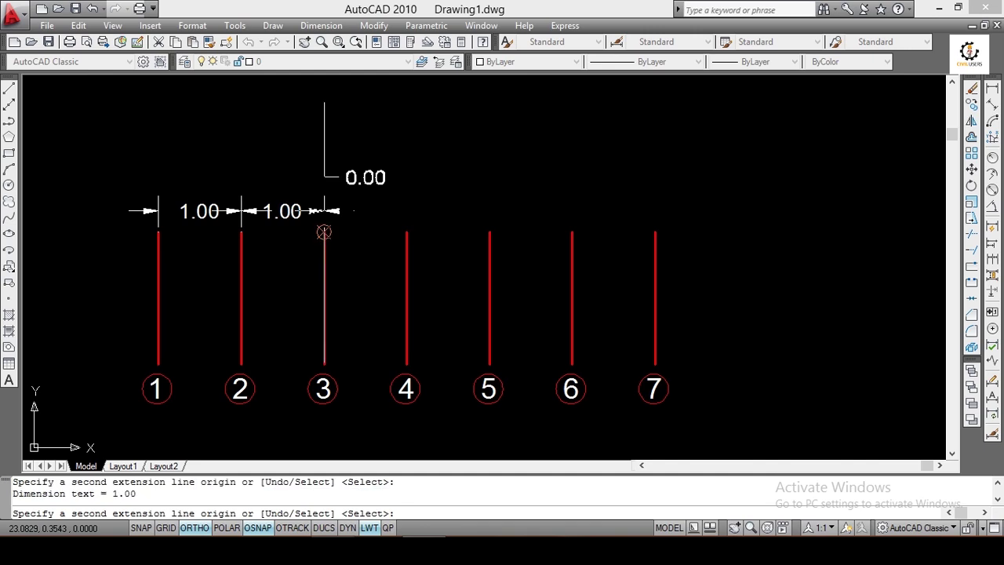
{"action": "left_click", "coordinate": [407, 235]}
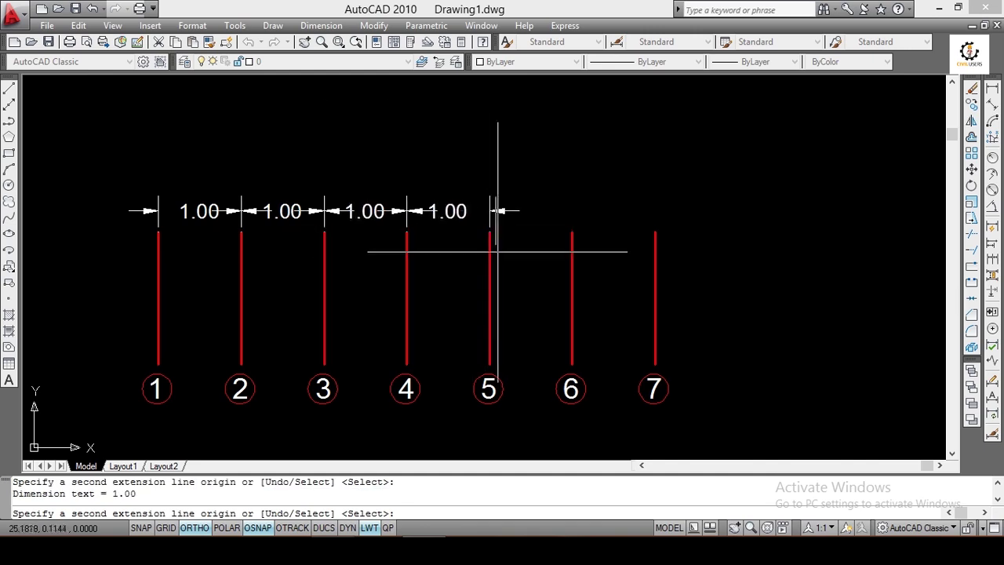
{"action": "left_click", "coordinate": [655, 233]}
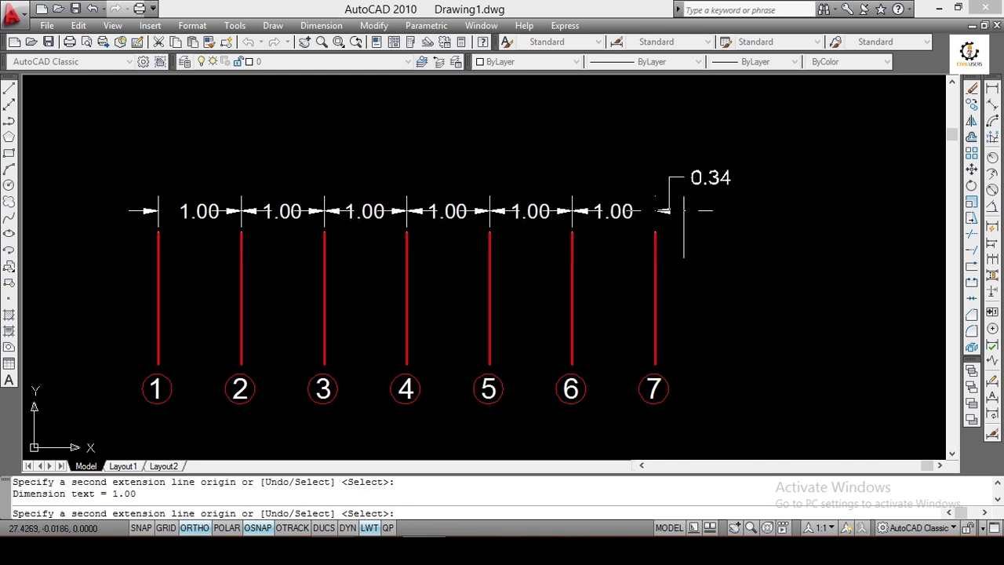
{"action": "key", "text": "Escape"}
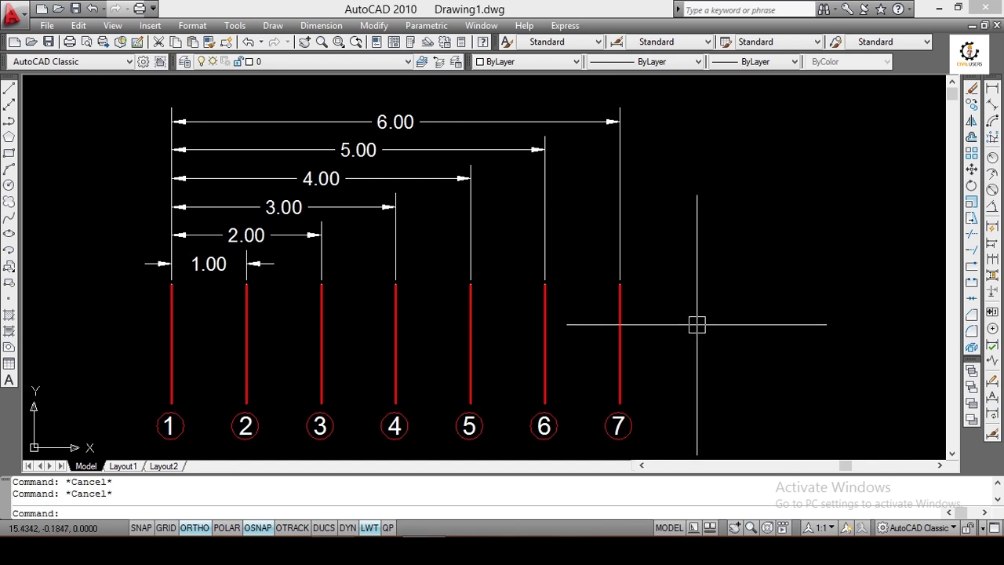
- Crossing-select every dimension over the gridlines and delete them all
{"action": "middle_click_drag", "start_coordinate": [733, 345], "coordinate": [744, 340]}
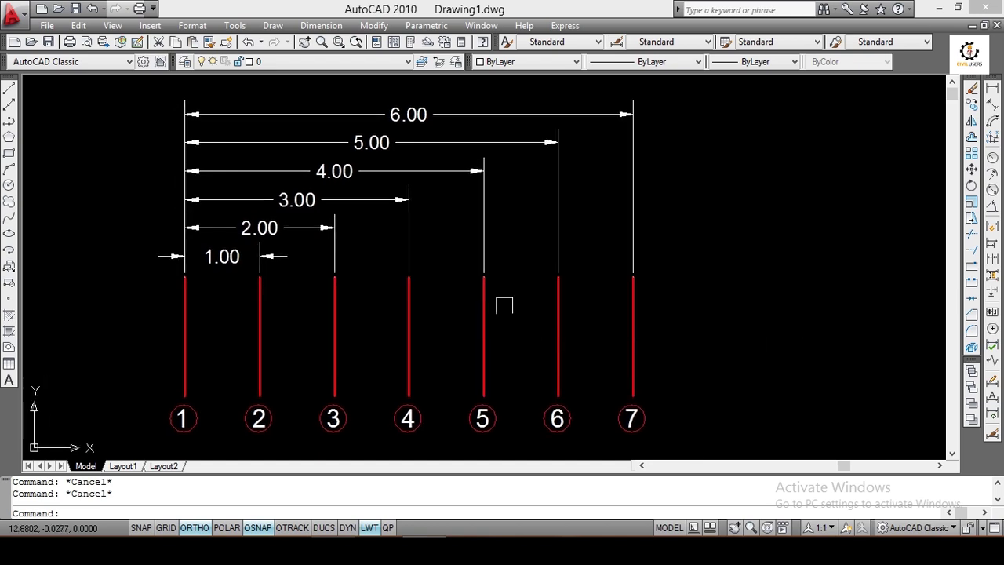
{"action": "middle_click_drag", "start_coordinate": [402, 275], "coordinate": [404, 276]}
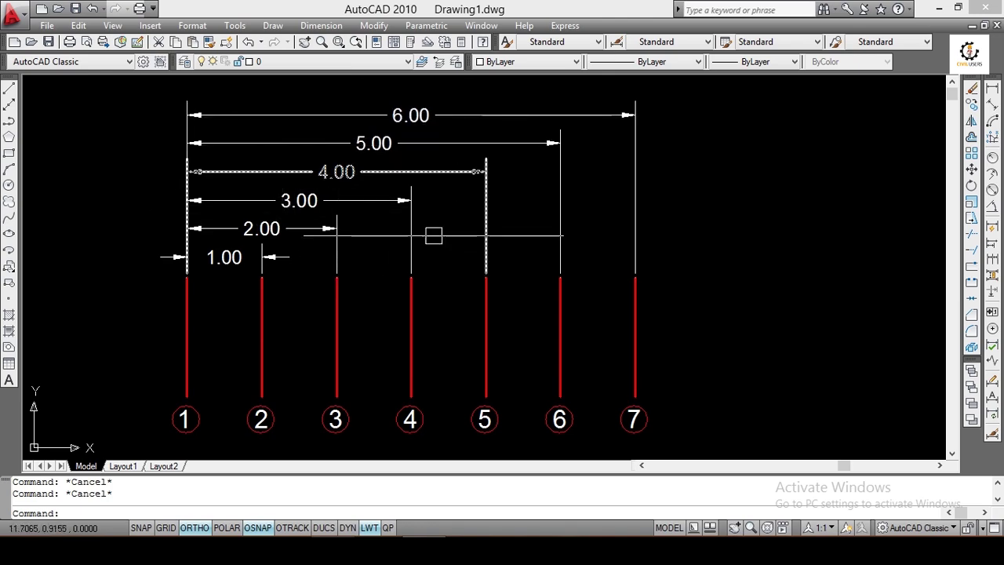
{"action": "middle_click_drag", "start_coordinate": [463, 232], "coordinate": [462, 236]}
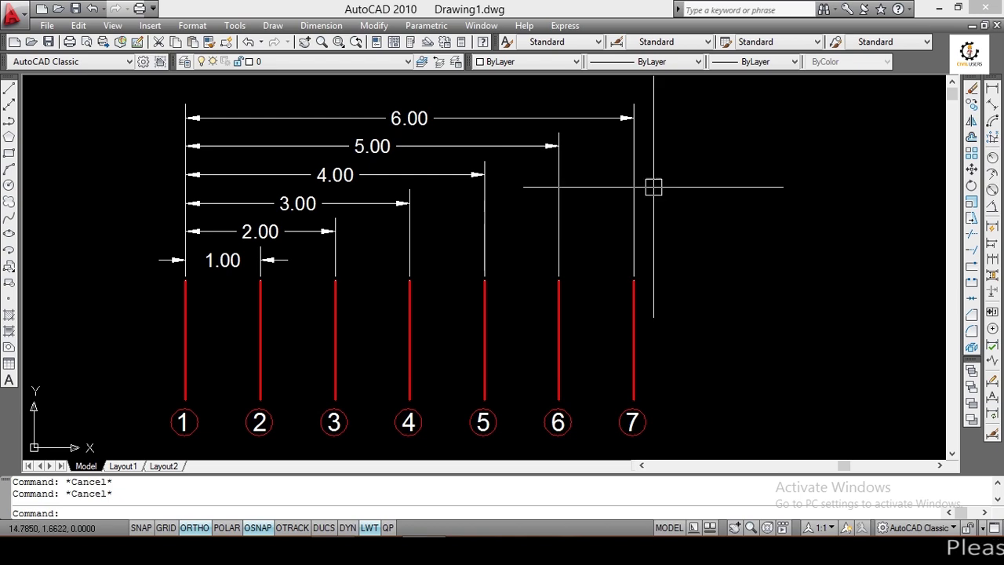
{"action": "left_click", "coordinate": [701, 97]}
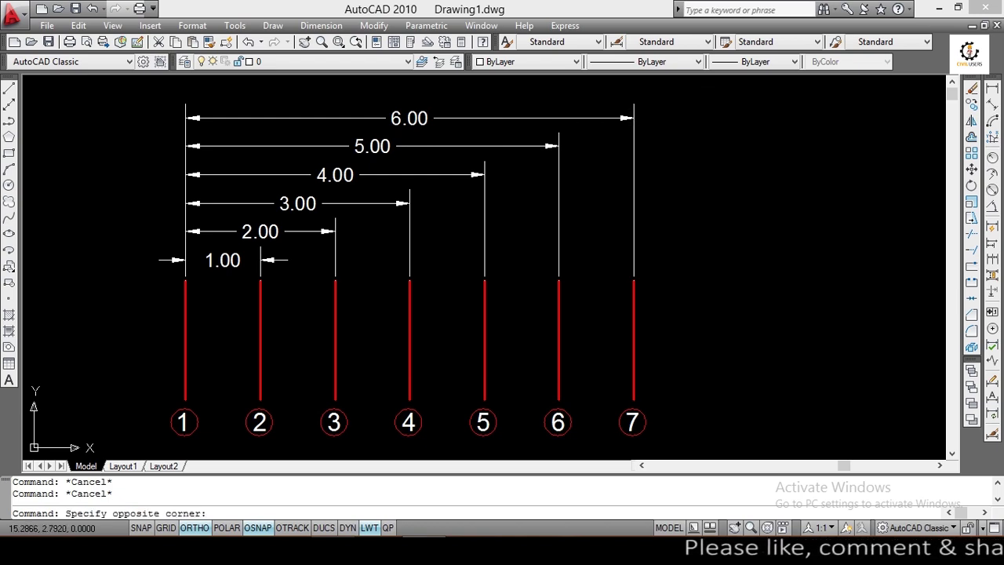
{"action": "left_click", "coordinate": [146, 247]}
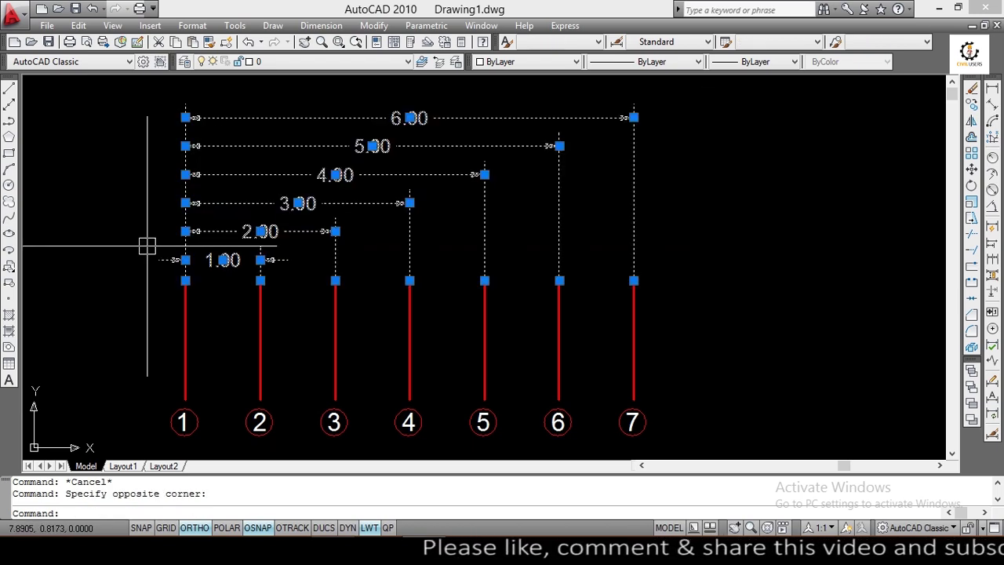
{"action": "key", "text": "Delete"}
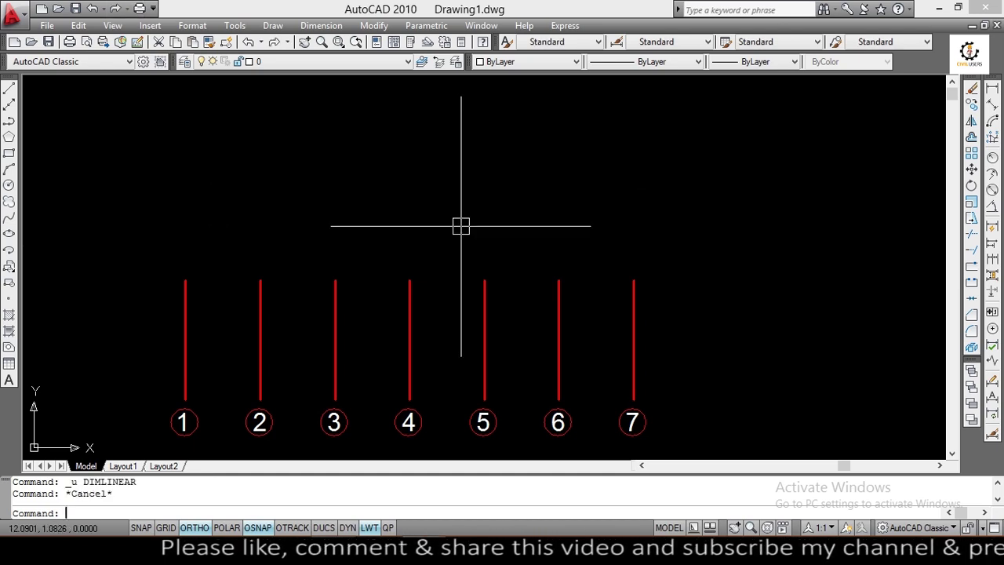
- Place a 1.00 linear dimension between the tops of gridlines 1 and 2
{"action": "type", "text": "dli"}
{"action": "key", "text": "Return"}
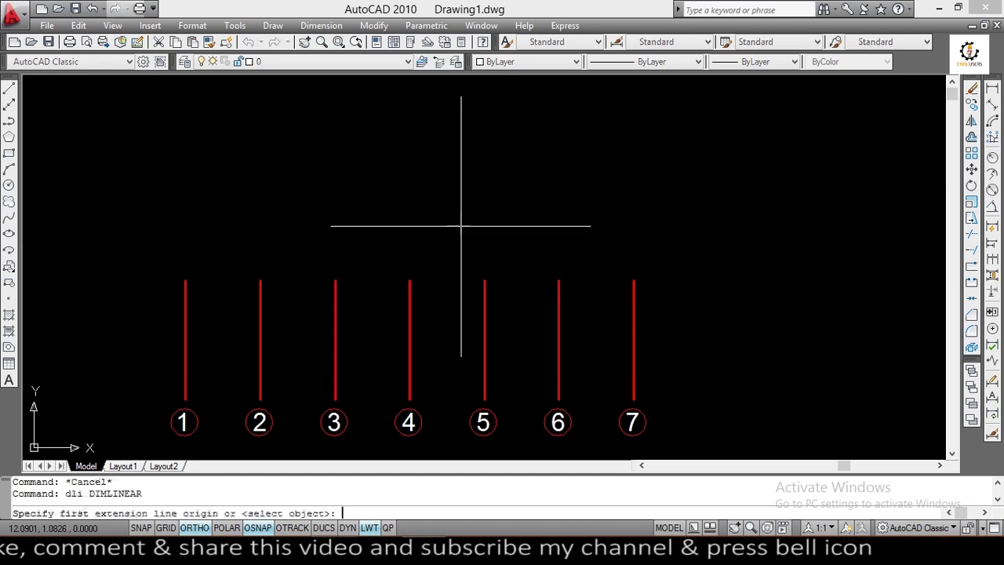
{"action": "left_click", "coordinate": [185, 280]}
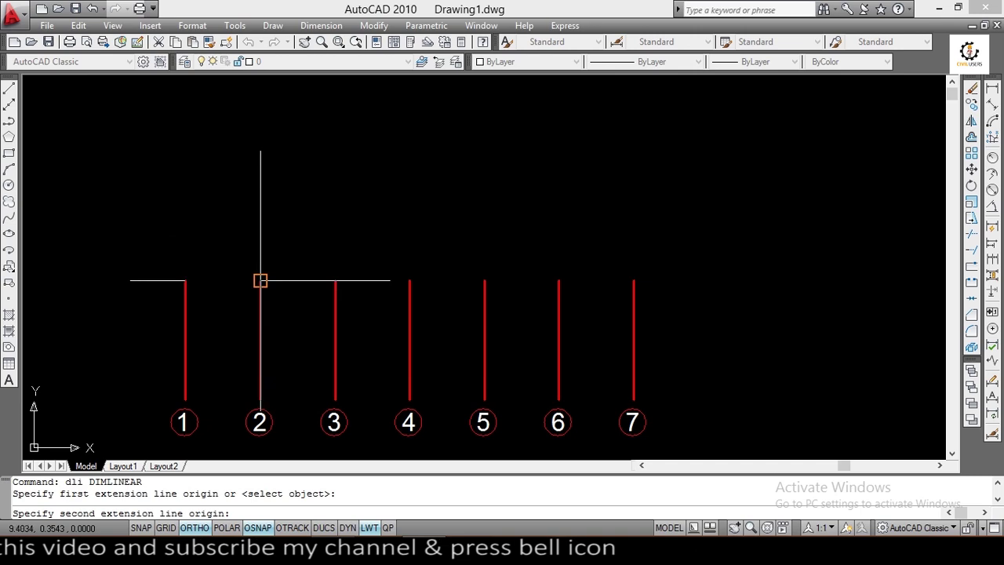
{"action": "left_click", "coordinate": [259, 280]}
{"action": "left_click", "coordinate": [240, 260]}
{"action": "type", "text": "dba"}
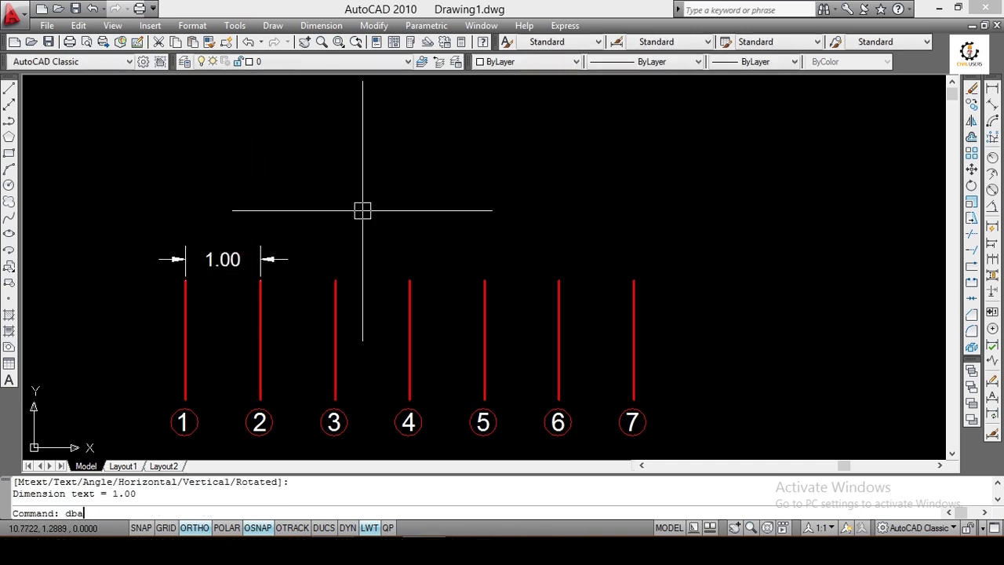
- Add baseline dimensions from line 1 to lines 3–7, reading 2.00 through 6.00
{"action": "key", "text": "Return"}
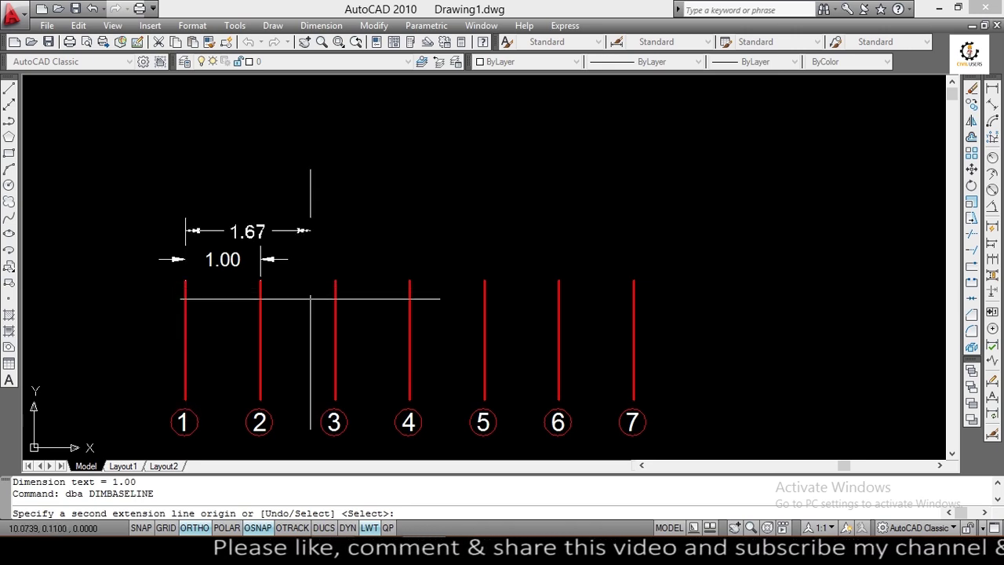
{"action": "left_click", "coordinate": [335, 280]}
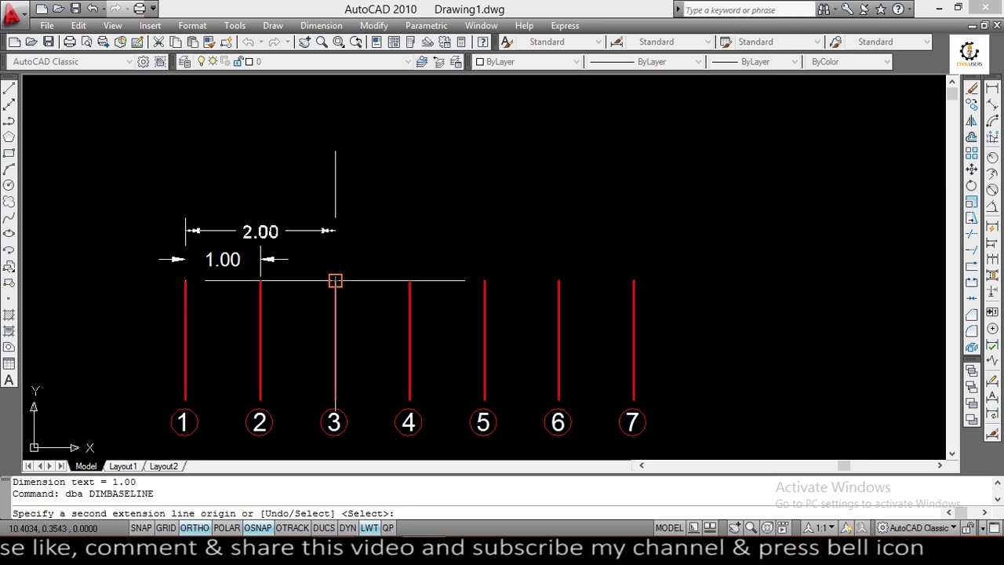
{"action": "left_click", "coordinate": [410, 280]}
{"action": "left_click", "coordinate": [484, 280]}
{"action": "left_click", "coordinate": [558, 280]}
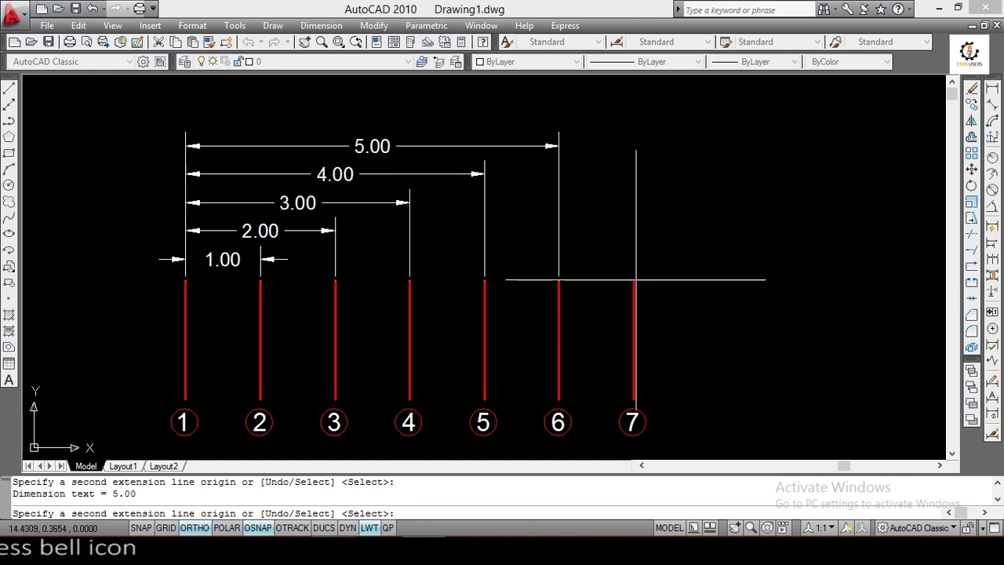
{"action": "left_click", "coordinate": [634, 280]}
{"action": "key", "text": "Return"}
{"action": "mouse_move", "coordinate": [695, 275]}
{"action": "middle_mouse_down"}
{"action": "mouse_move", "coordinate": [691, 293]}
{"action": "mouse_move", "coordinate": [700, 268]}
{"action": "middle_mouse_up"}
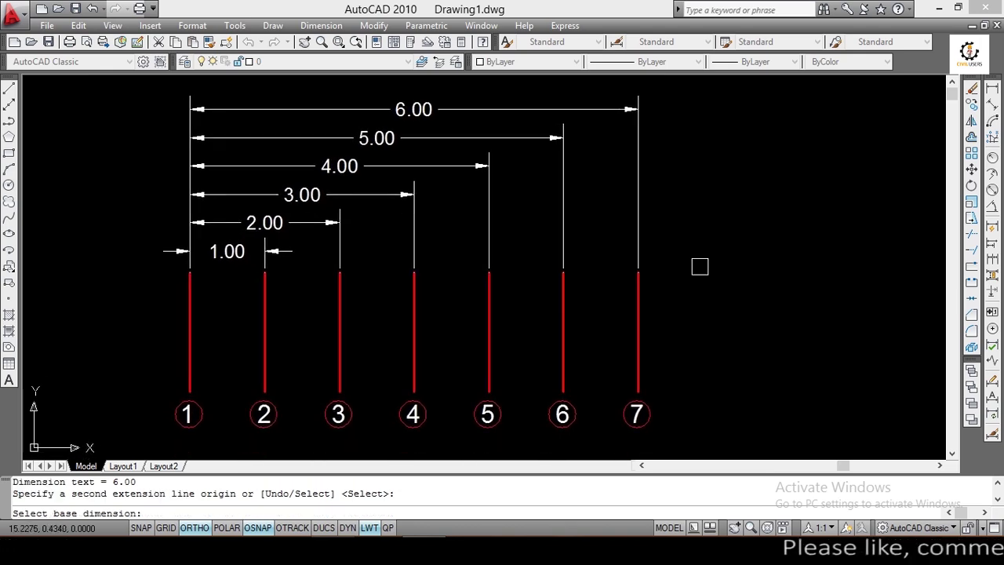